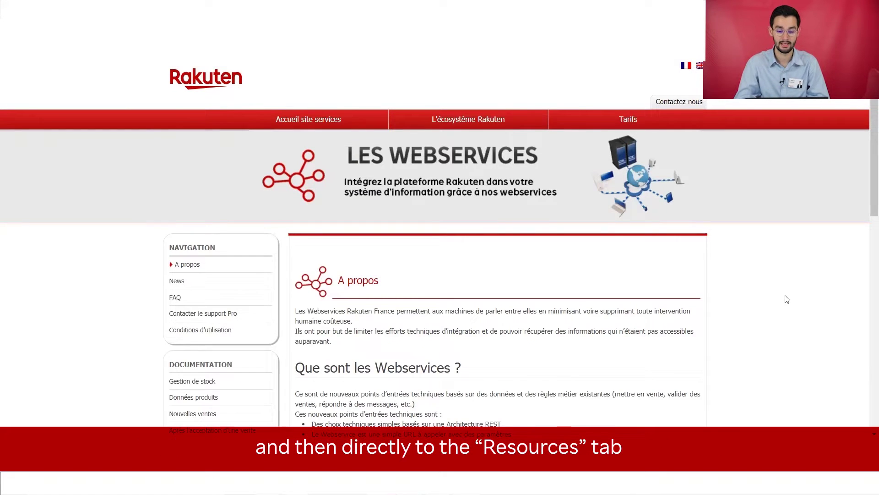
Open the "Modèles de fichier d'import" page from the Ressources section of the Rakuten Webservices site
scroll(733, 289, "down", 3)
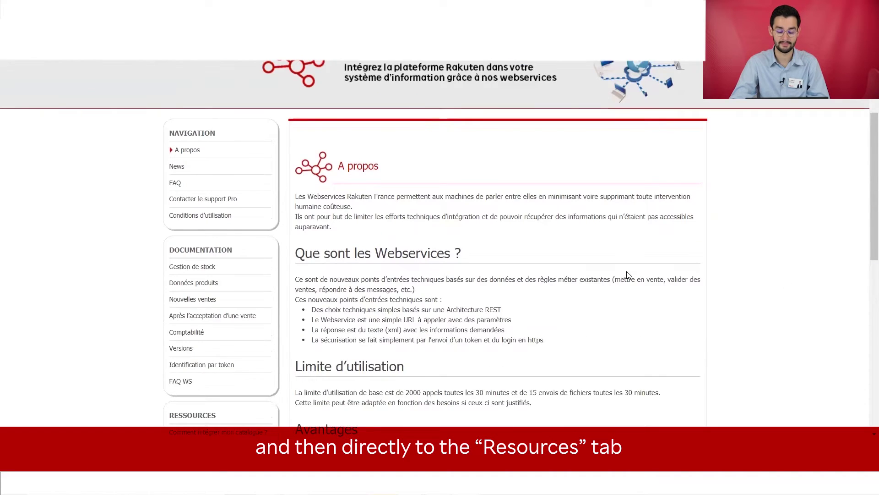
scroll(596, 266, "down", 4)
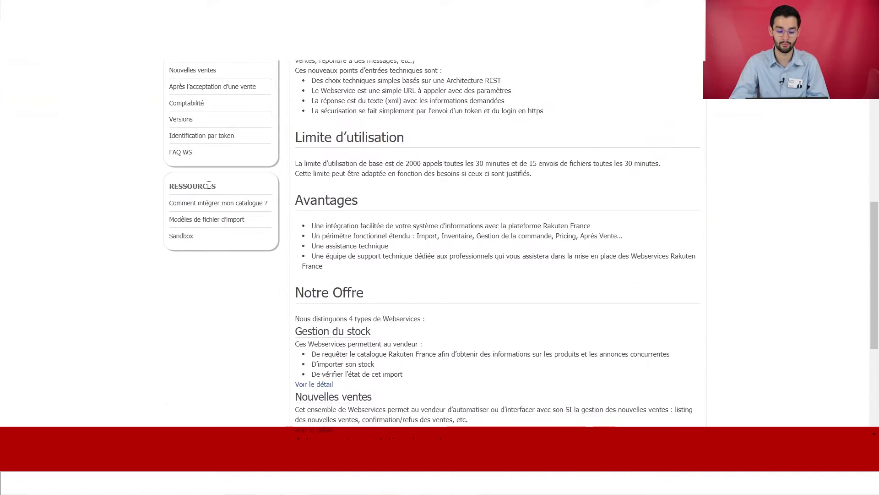
left_click(221, 220)
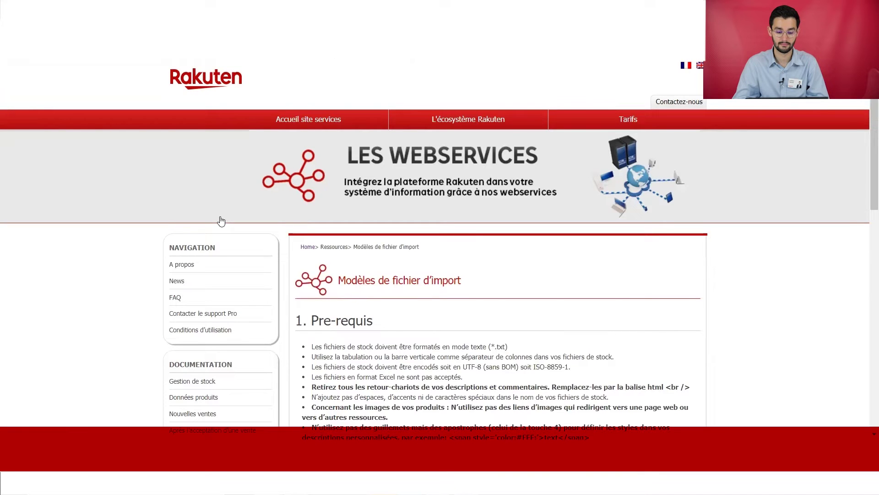
Expand all model file categories and open the Vêtements / Chaussures / Bagagerie / Accessoires de Mode template under Mode & beauté
scroll(377, 232, "down", 2)
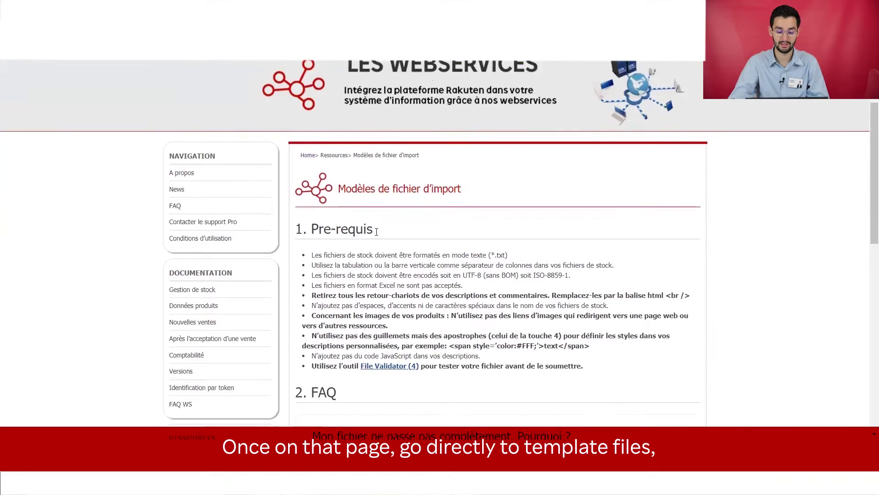
scroll(377, 231, "down", 8)
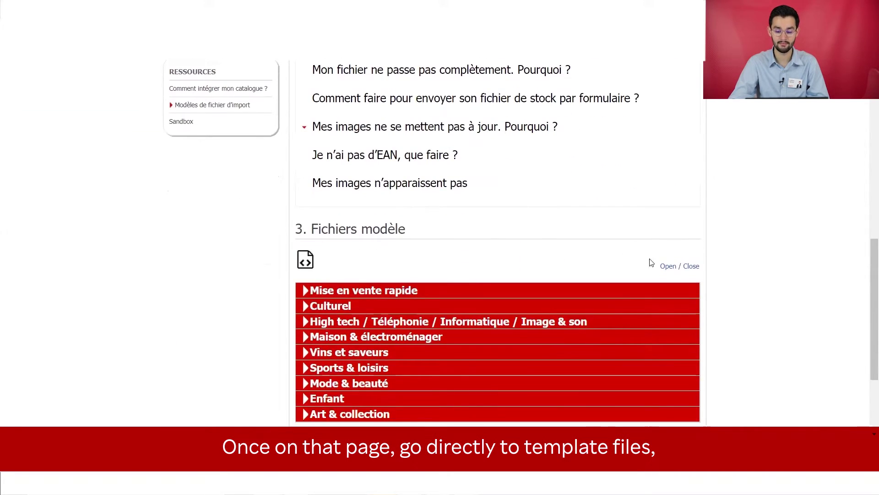
left_click(669, 266)
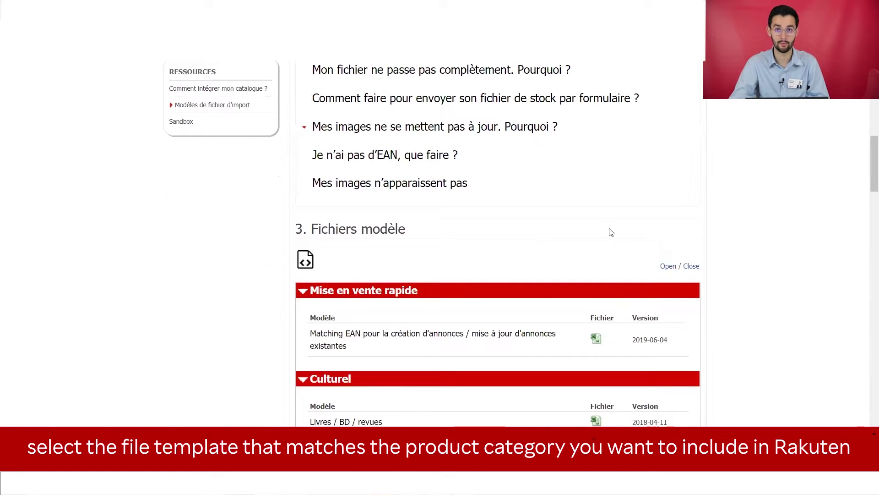
scroll(530, 249, "down", 12)
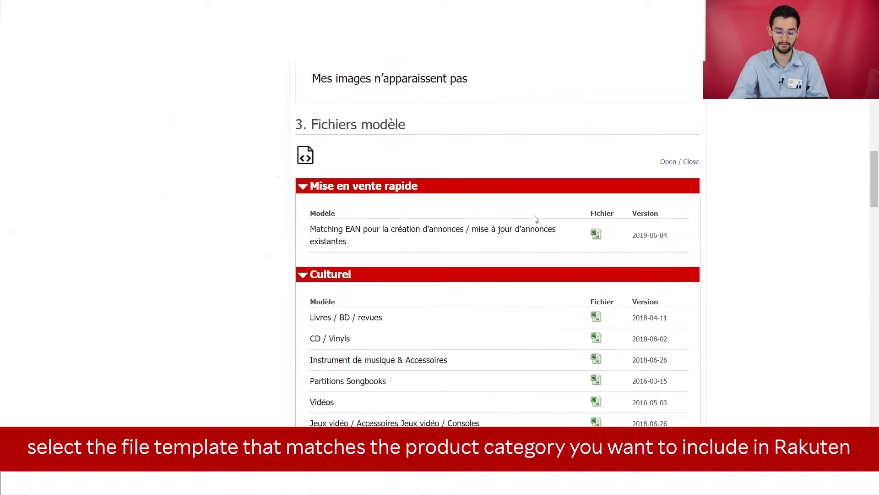
scroll(533, 213, "down", 12)
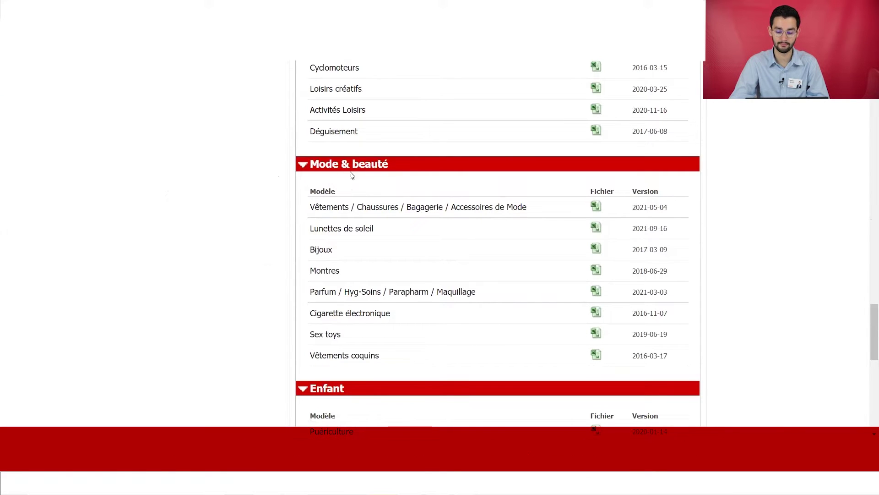
left_click(595, 207)
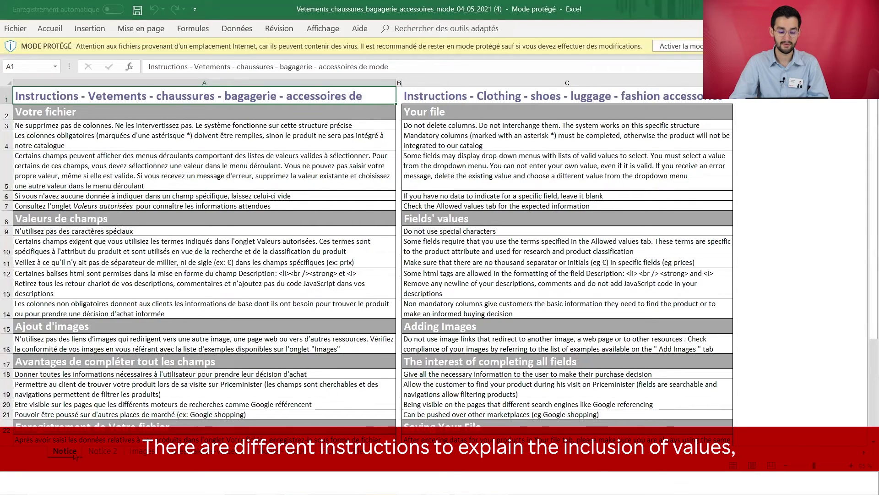
Review the template's Notice 2 instructions, main picture standards and allowed values sheets in Excel
left_click(102, 452)
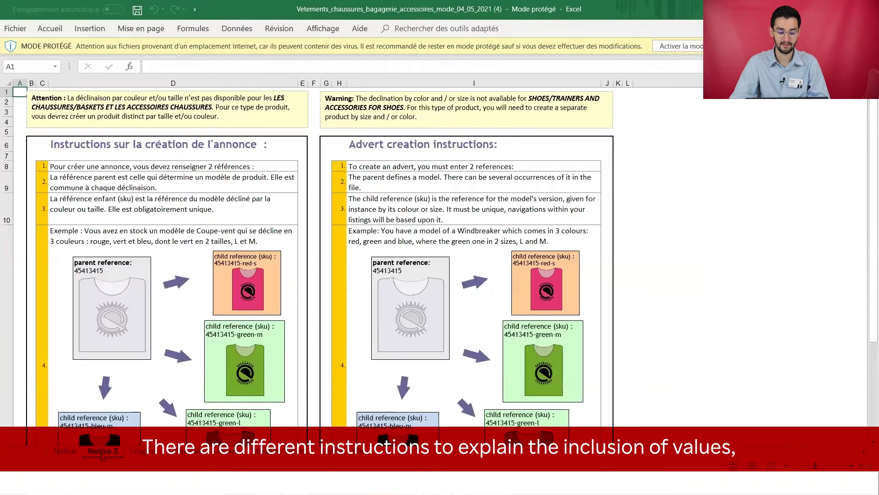
left_click(143, 453)
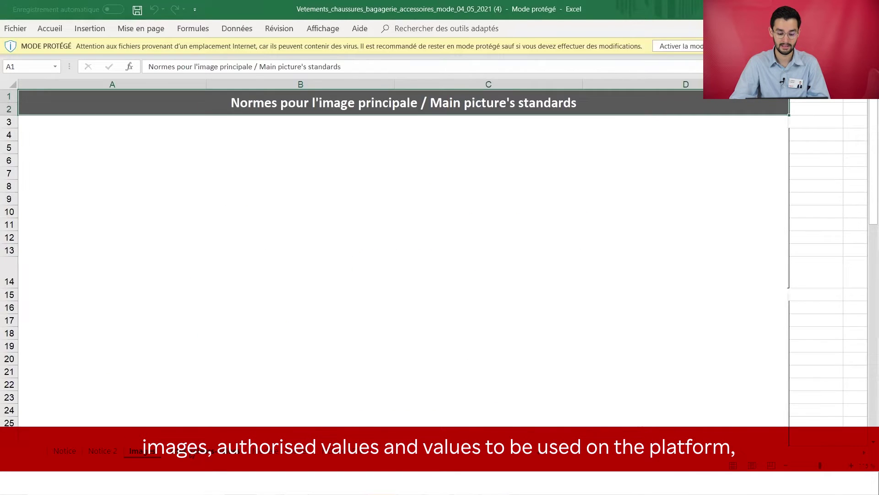
left_click(192, 453)
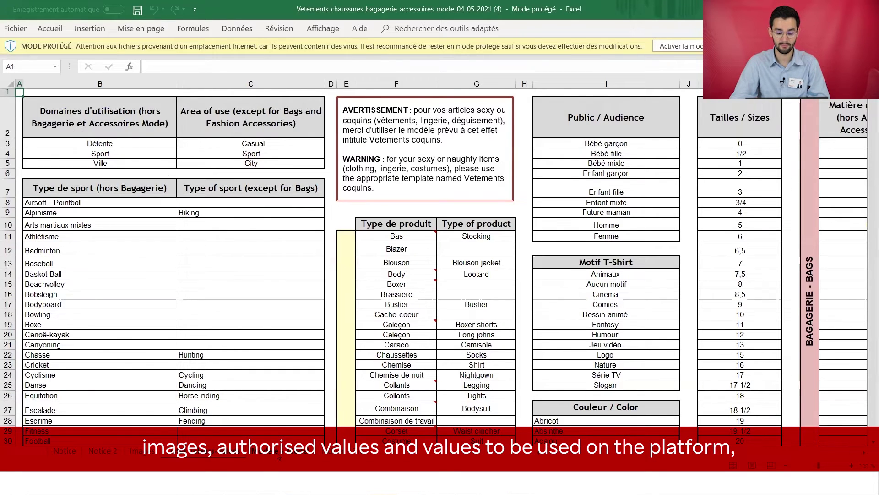
Open the template's product entry sheet and examine the FRANCE, DROM_COM, EUROPE and MONDE shipping cost columns
left_click(341, 451)
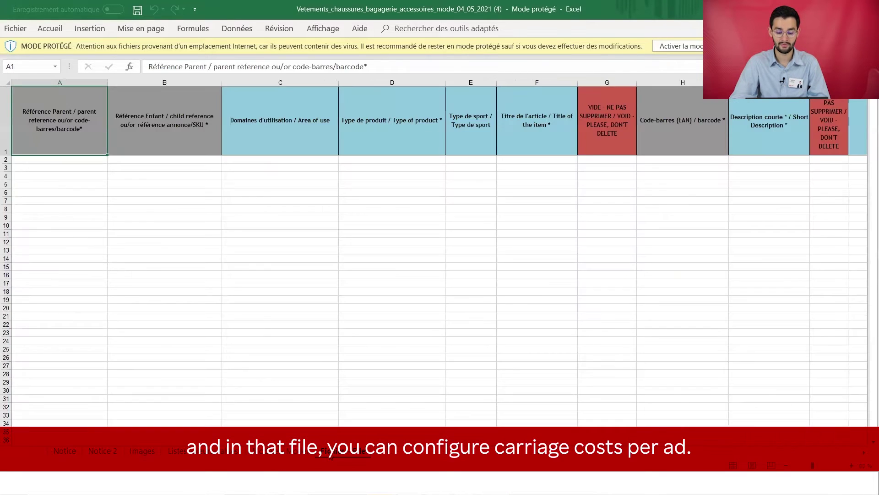
left_click_drag(578, 457, 793, 429)
left_click(366, 82)
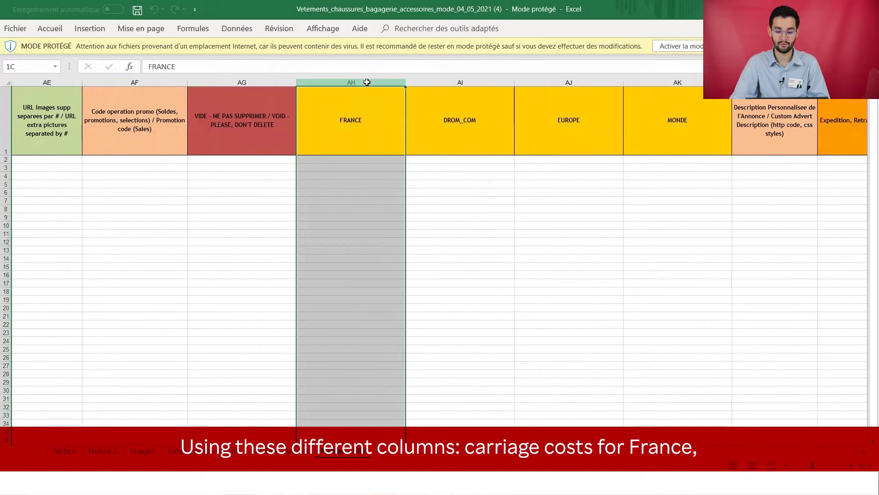
left_click_drag(366, 82, 430, 83)
left_click_drag(496, 85, 650, 82)
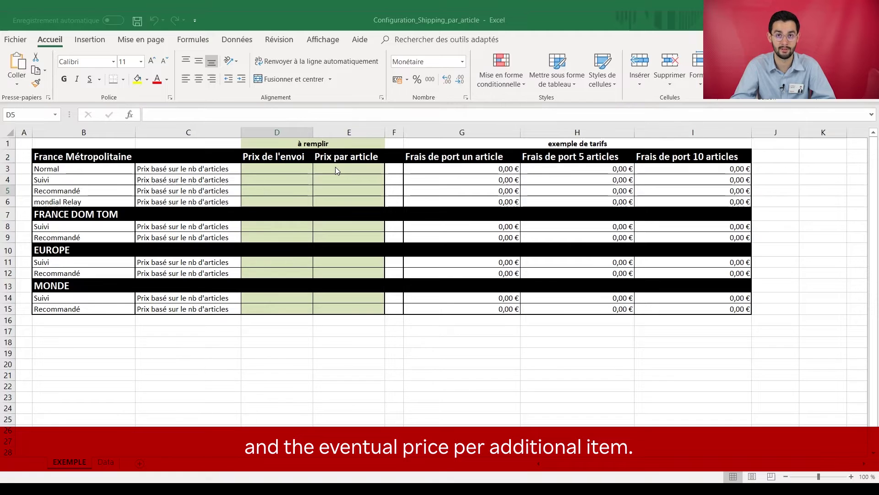
In the Configuration_Shipping_par_article workbook, set France Métropolitaine Normal shipping to 5 € per shipment and 0,5 € per item
left_click(278, 167)
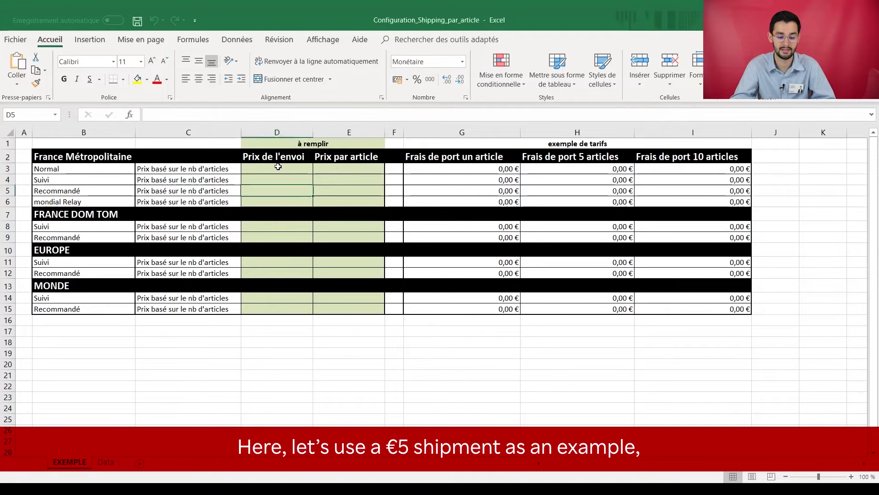
type("5")
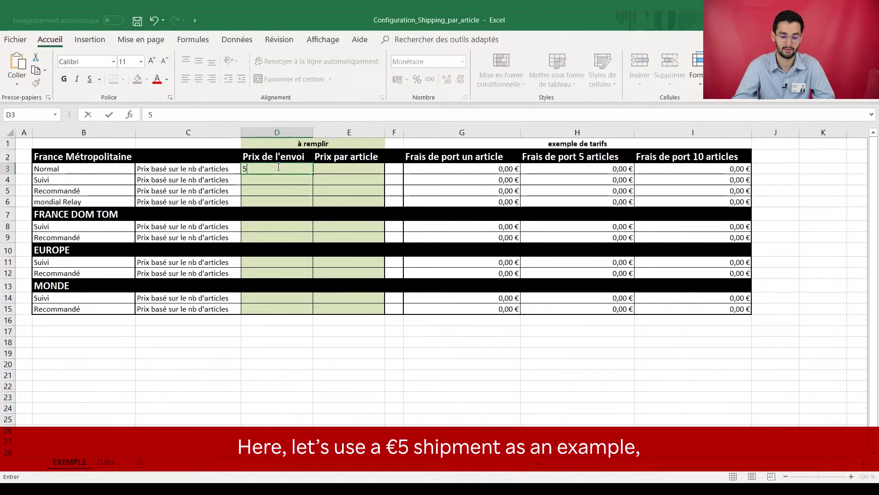
left_click(354, 170)
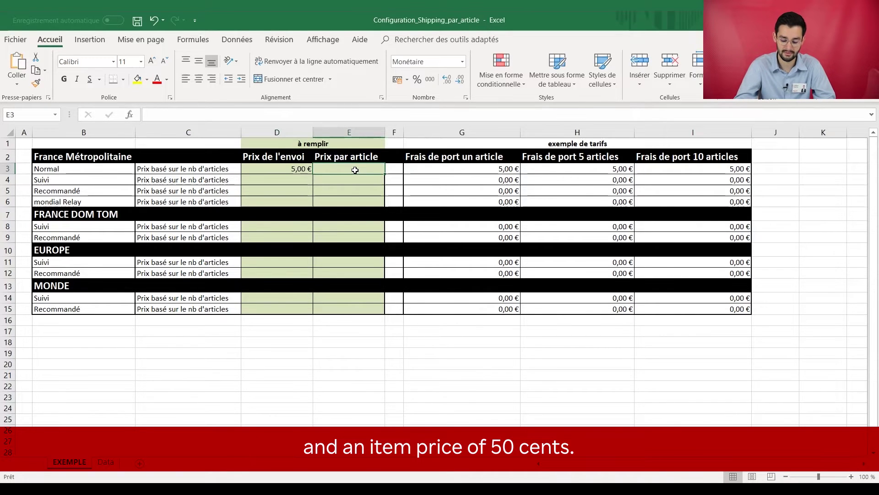
type("0,5")
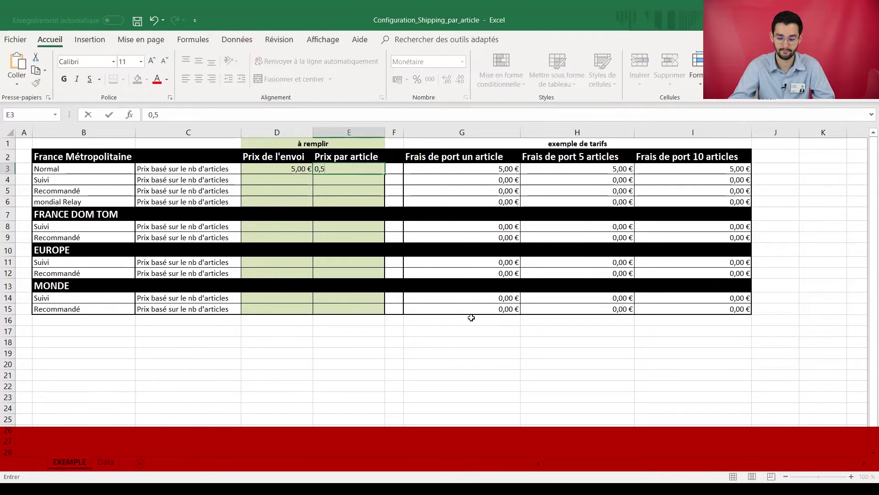
left_click(480, 347)
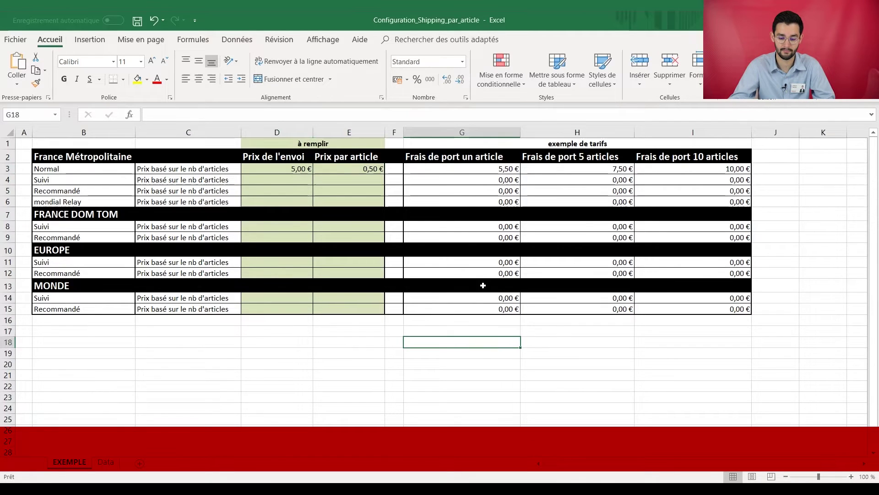
left_click(463, 169)
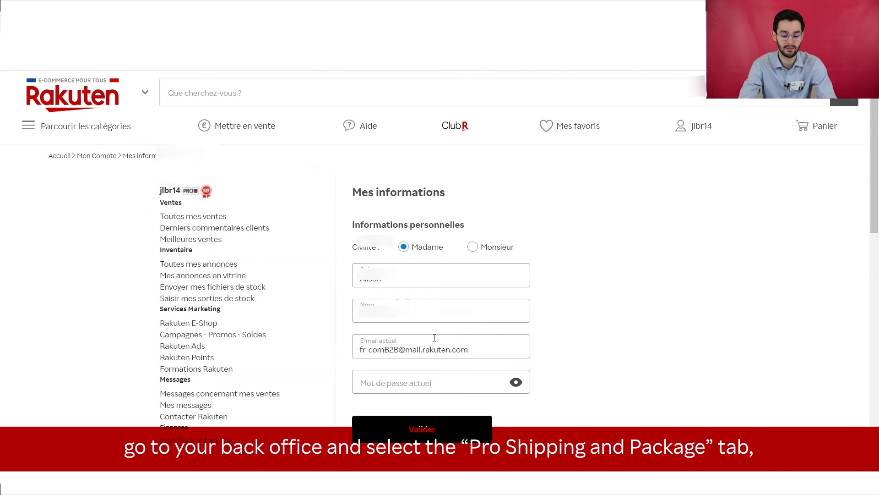
In the Rakuten seller account, open the "Expédition et package pro" settings and enable the Suivi shipping mode
scroll(394, 341, "down", 3)
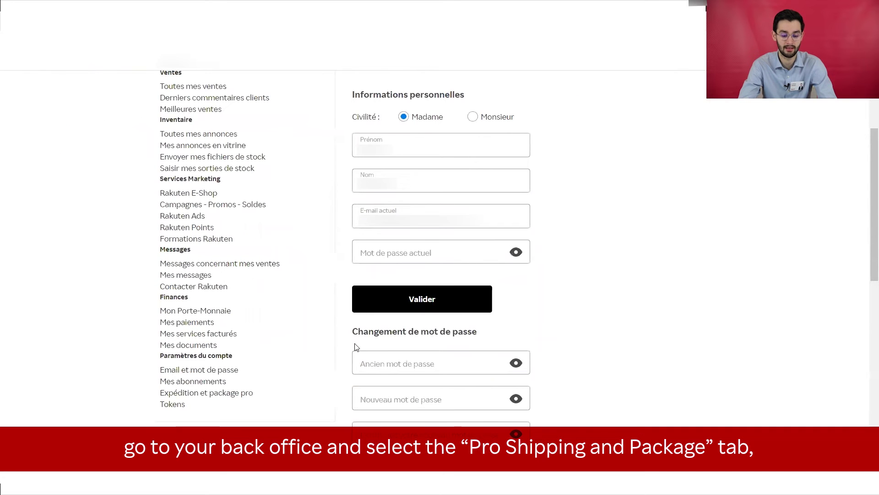
left_click(237, 393)
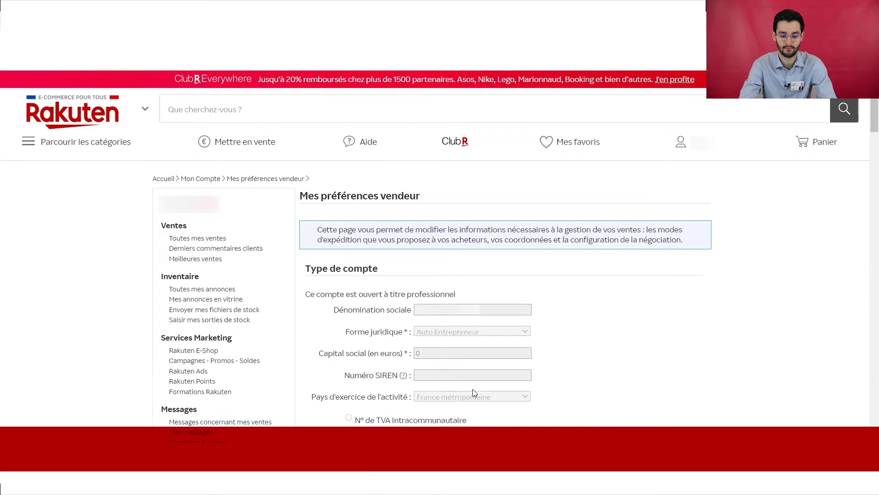
scroll(473, 389, "down", 3)
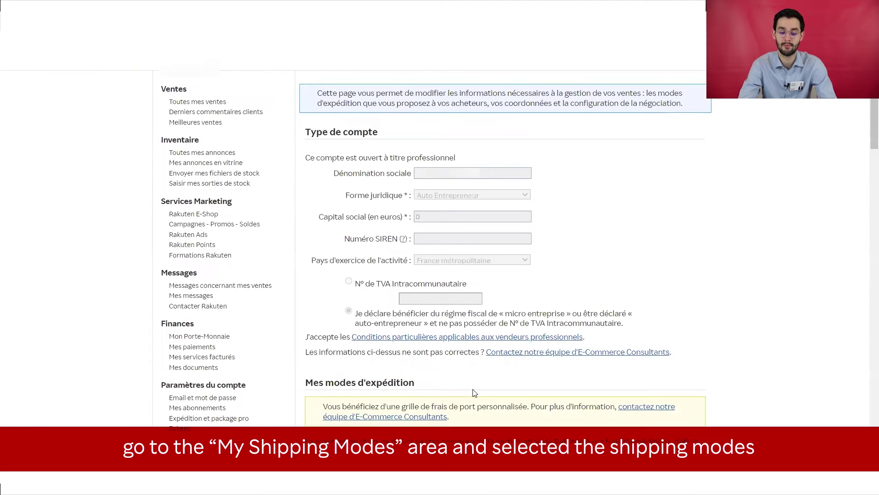
scroll(473, 393, "down", 3)
scroll(474, 393, "down", 2)
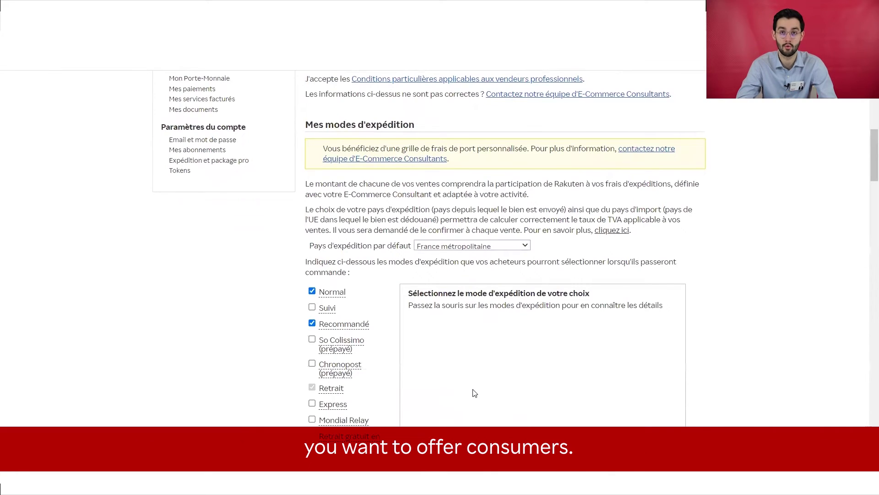
mouse_move(313, 307)
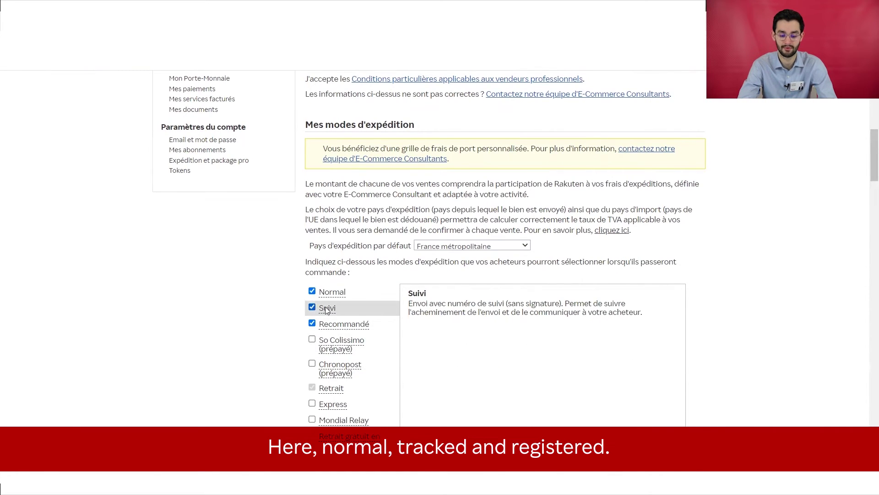
Set the free shipping threshold to 25 €, add Autriche to the eligible countries, and submit the seller preferences
scroll(283, 341, "down", 2)
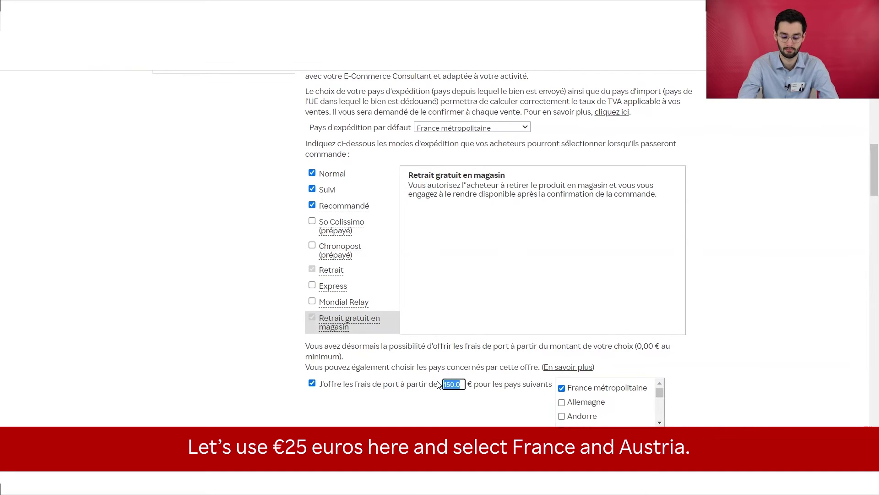
type("25")
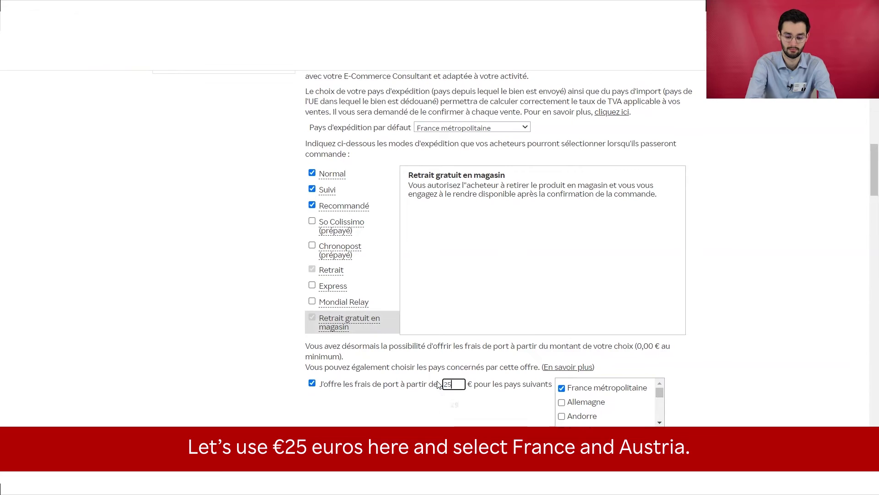
scroll(581, 417, "down", 1)
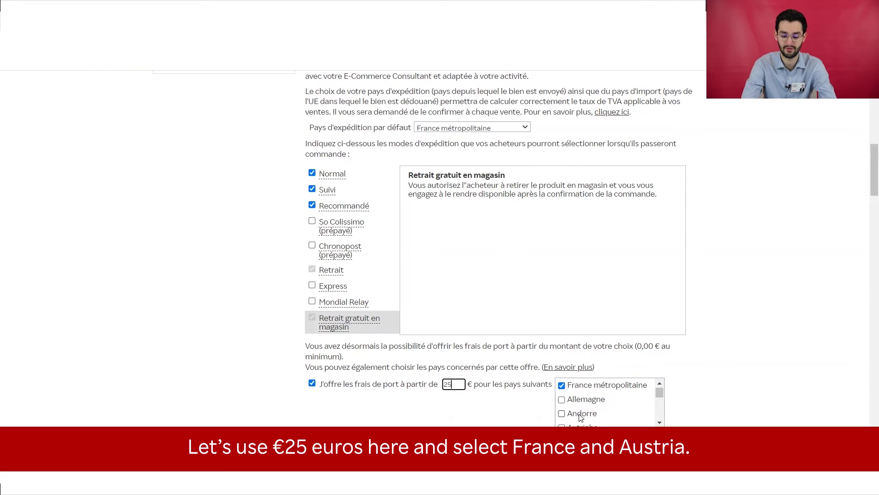
left_click(562, 415)
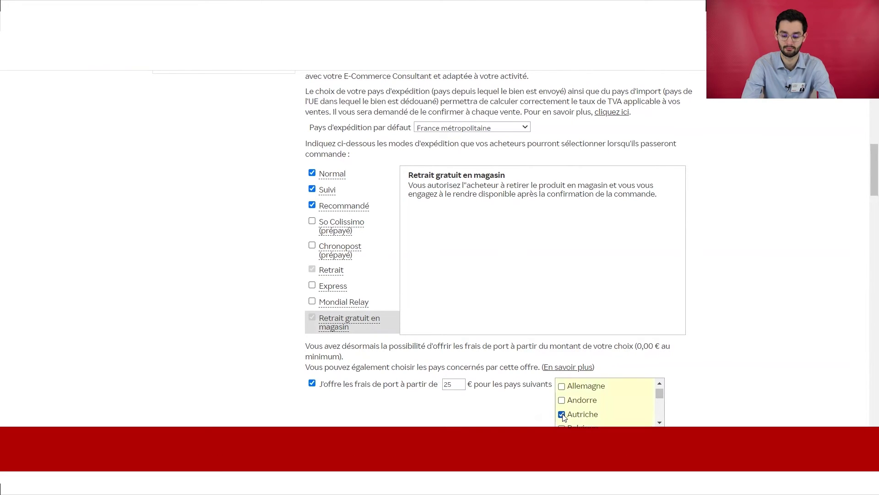
scroll(713, 392, "down", 15)
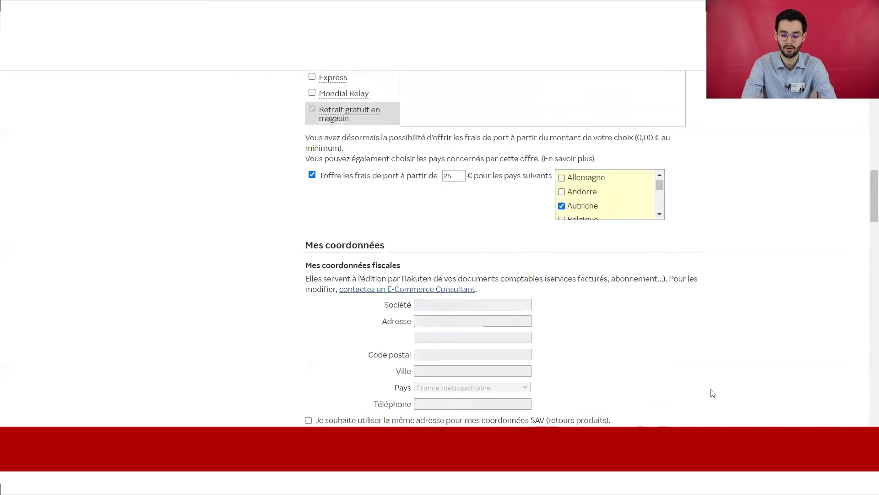
scroll(713, 393, "down", 20)
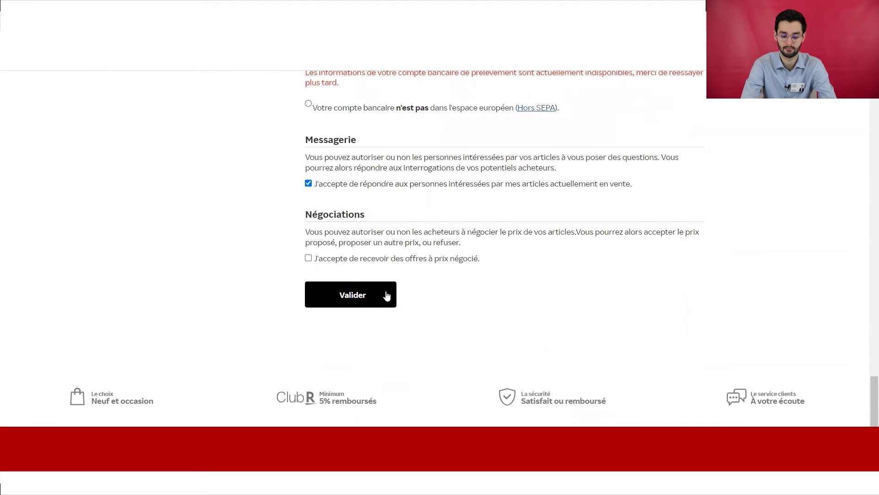
left_click(386, 295)
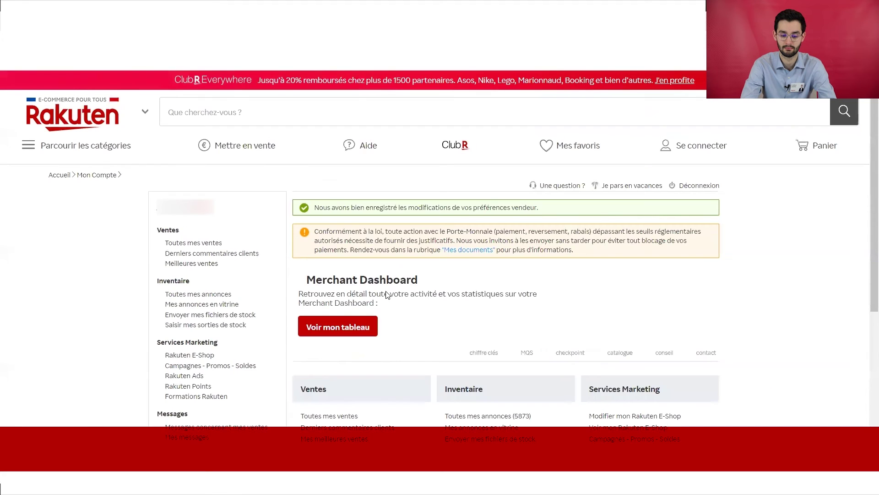